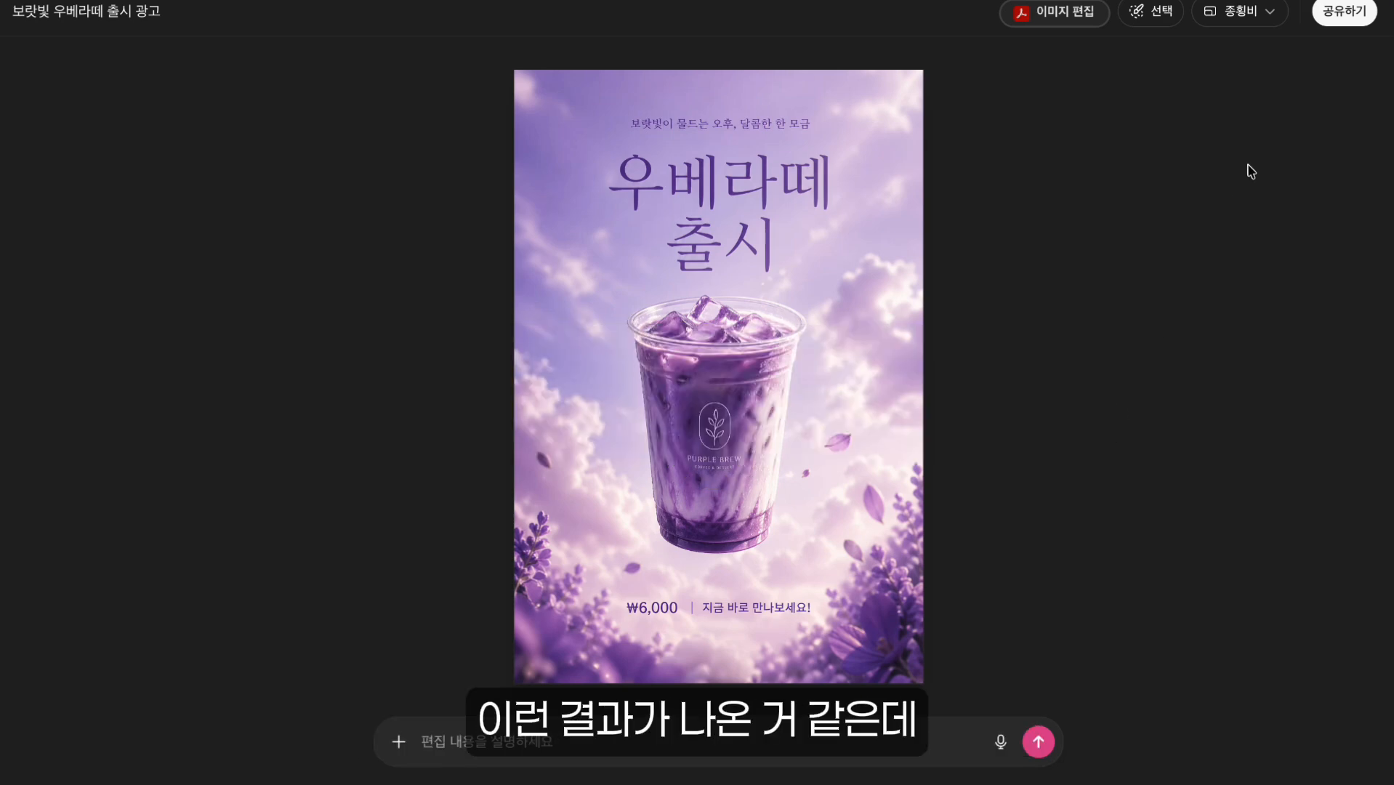
- Select the logo area on the cup and submit the edit request "컵에 있는 로고를 지워줘"
{"action": "left_click", "coordinate": [1150, 13]}
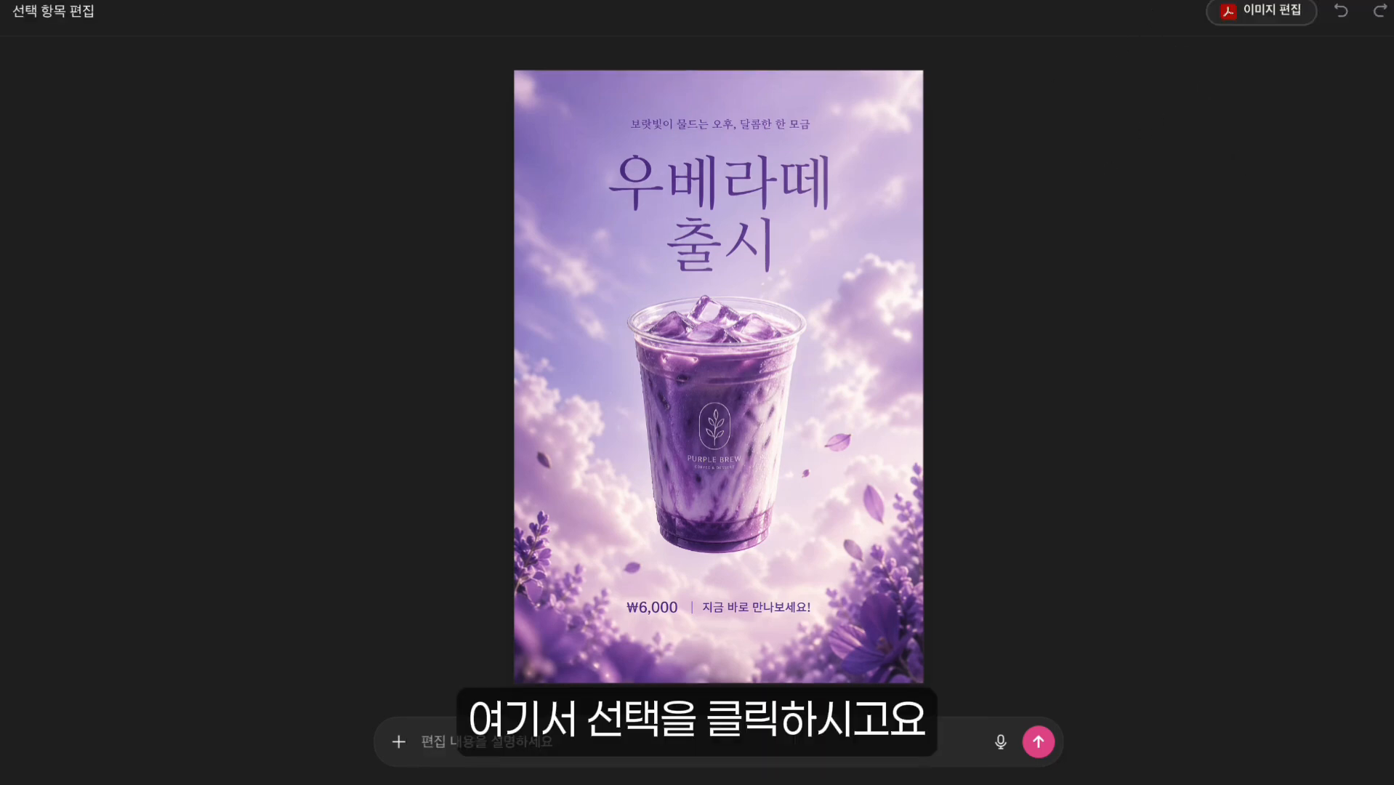
{"action": "mouse_move", "coordinate": [703, 456]}
{"action": "left_mouse_down"}
{"action": "mouse_move", "coordinate": [728, 449]}
{"action": "mouse_move", "coordinate": [729, 422]}
{"action": "left_mouse_up"}
{"action": "left_click", "coordinate": [488, 742]}
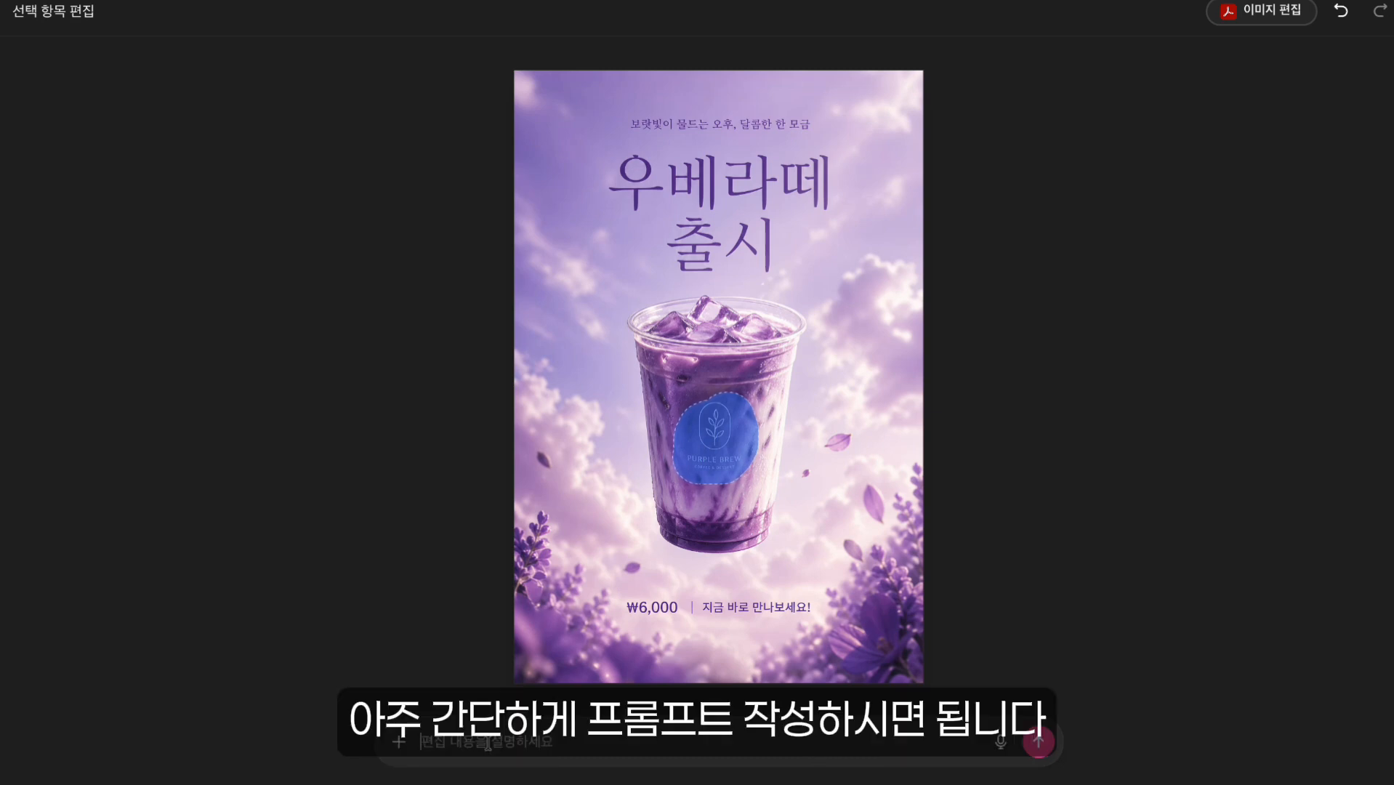
{"action": "type", "text": "컵에 이씌"}
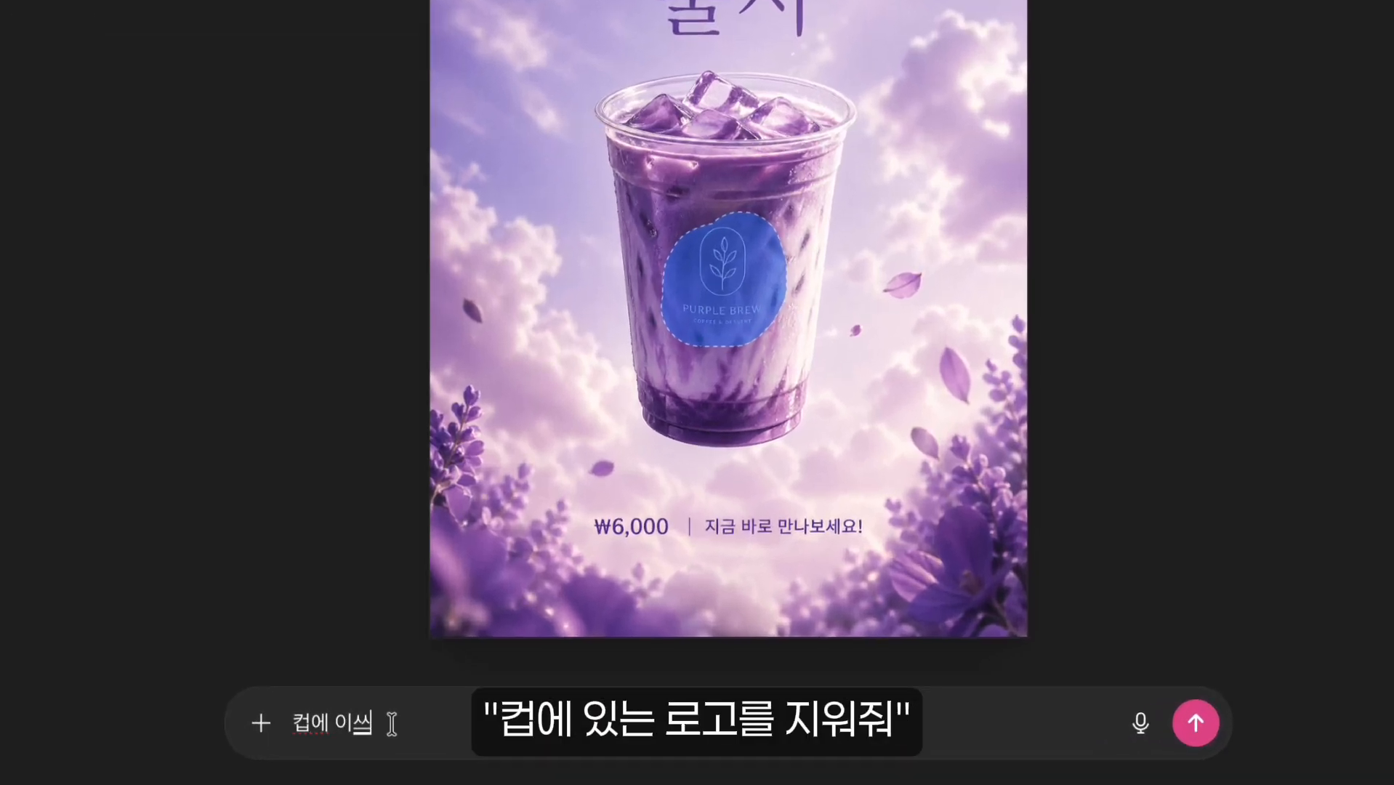
{"action": "key", "text": "BackSpace"}
{"action": "key", "text": "BackSpace"}
{"action": "type", "text": "있는 ㄹ로고를 지워줘"}
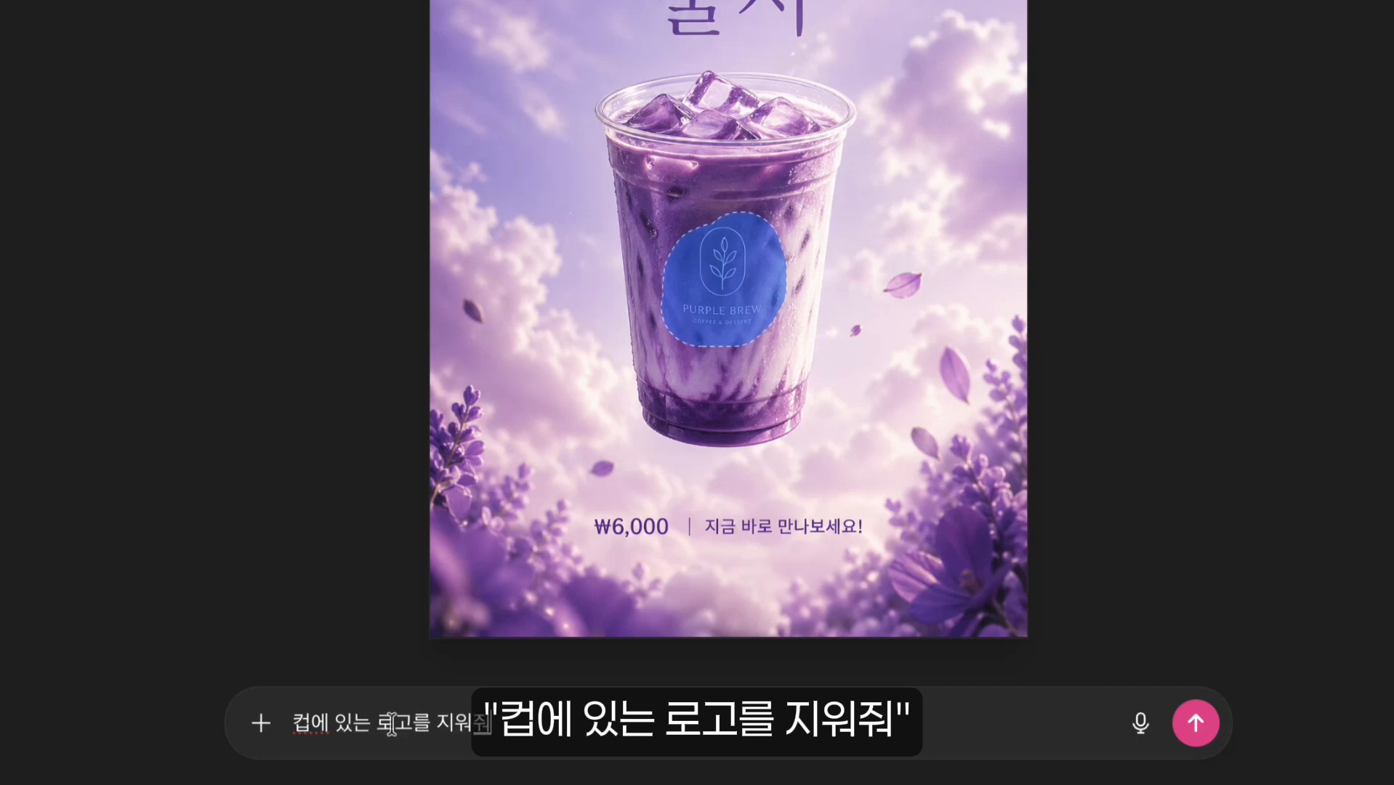
{"action": "key", "text": "Return"}
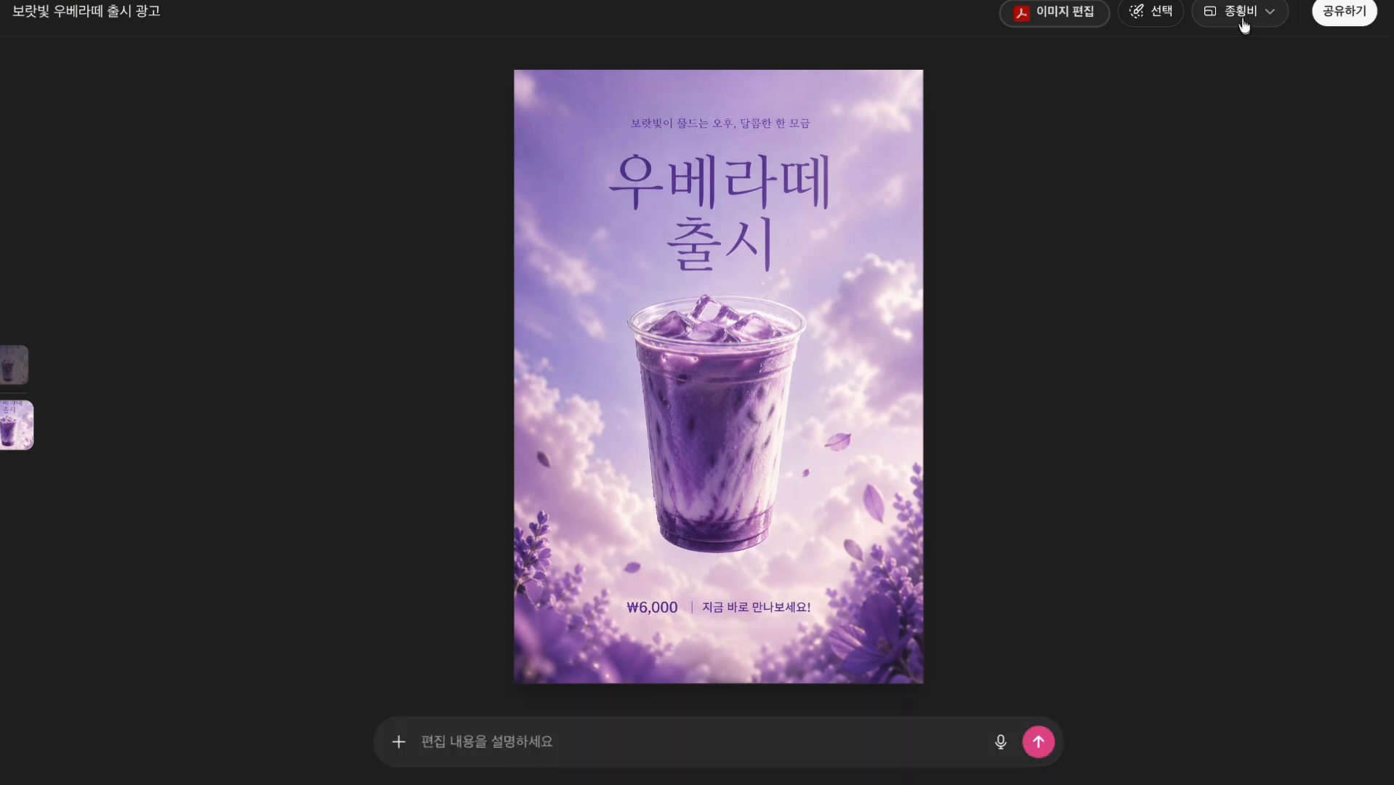
- Select the 우베라떼 출시 title area, request "좀 더 가독성 높은 볼드한 고딕 서체로 변경해줘", and compare the result with the previous version
{"action": "left_click", "coordinate": [1161, 20]}
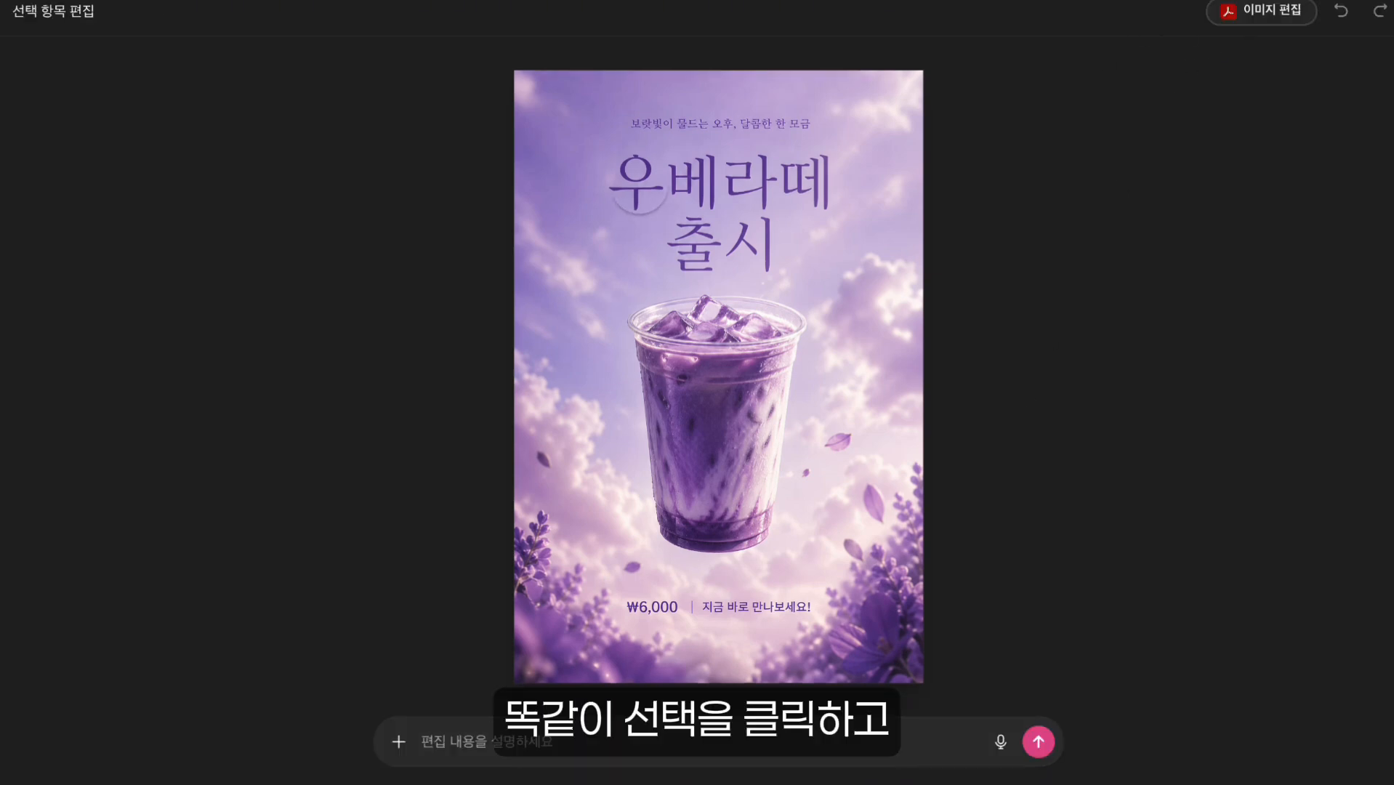
{"action": "mouse_move", "coordinate": [618, 179]}
{"action": "left_mouse_down"}
{"action": "mouse_move", "coordinate": [762, 234]}
{"action": "mouse_move", "coordinate": [739, 251]}
{"action": "mouse_move", "coordinate": [629, 218]}
{"action": "mouse_move", "coordinate": [617, 149]}
{"action": "mouse_move", "coordinate": [825, 214]}
{"action": "mouse_move", "coordinate": [742, 254]}
{"action": "left_mouse_up"}
{"action": "left_click", "coordinate": [495, 750]}
{"action": "type", "text": "좀 더 가독성 높으"}
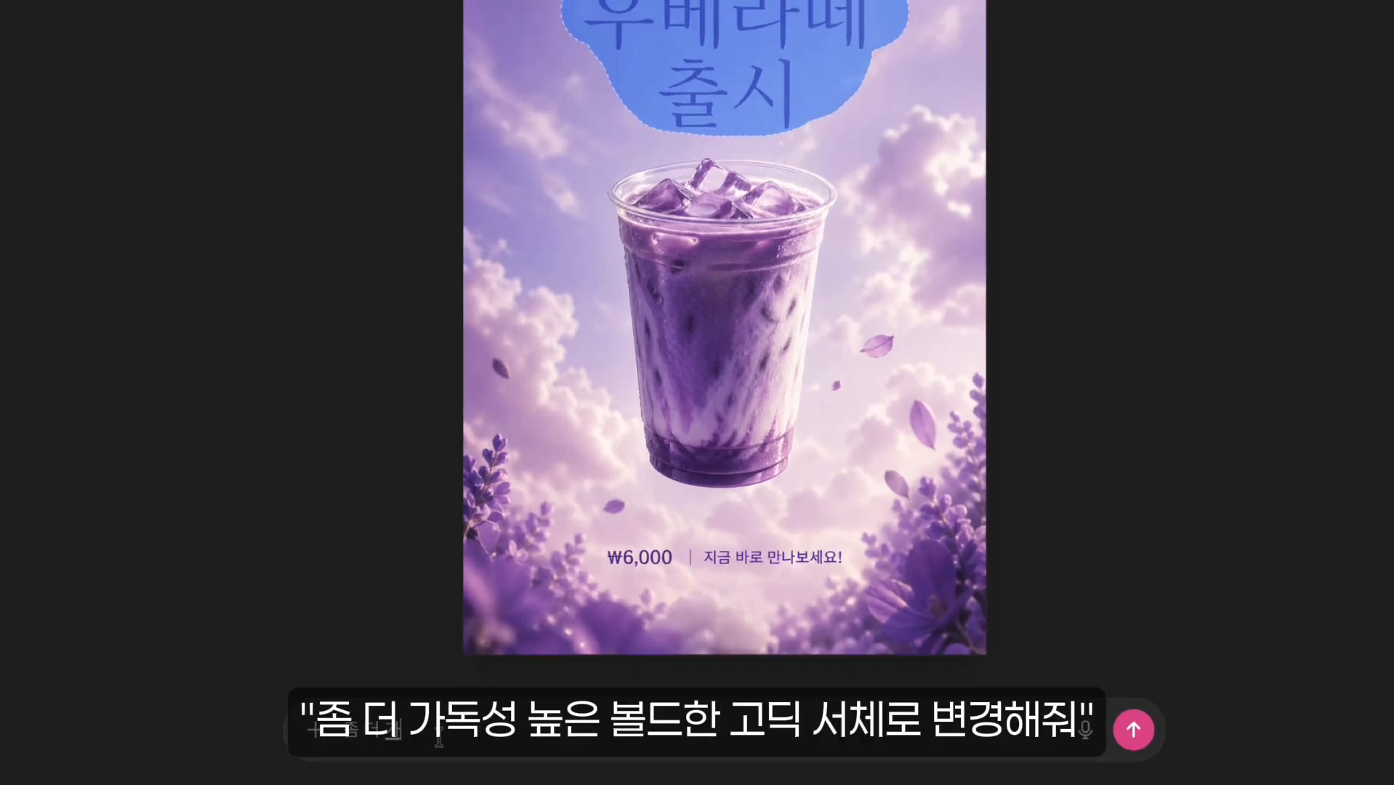
{"action": "type", "text": "ㄴ 볼드한 고딕 서"}
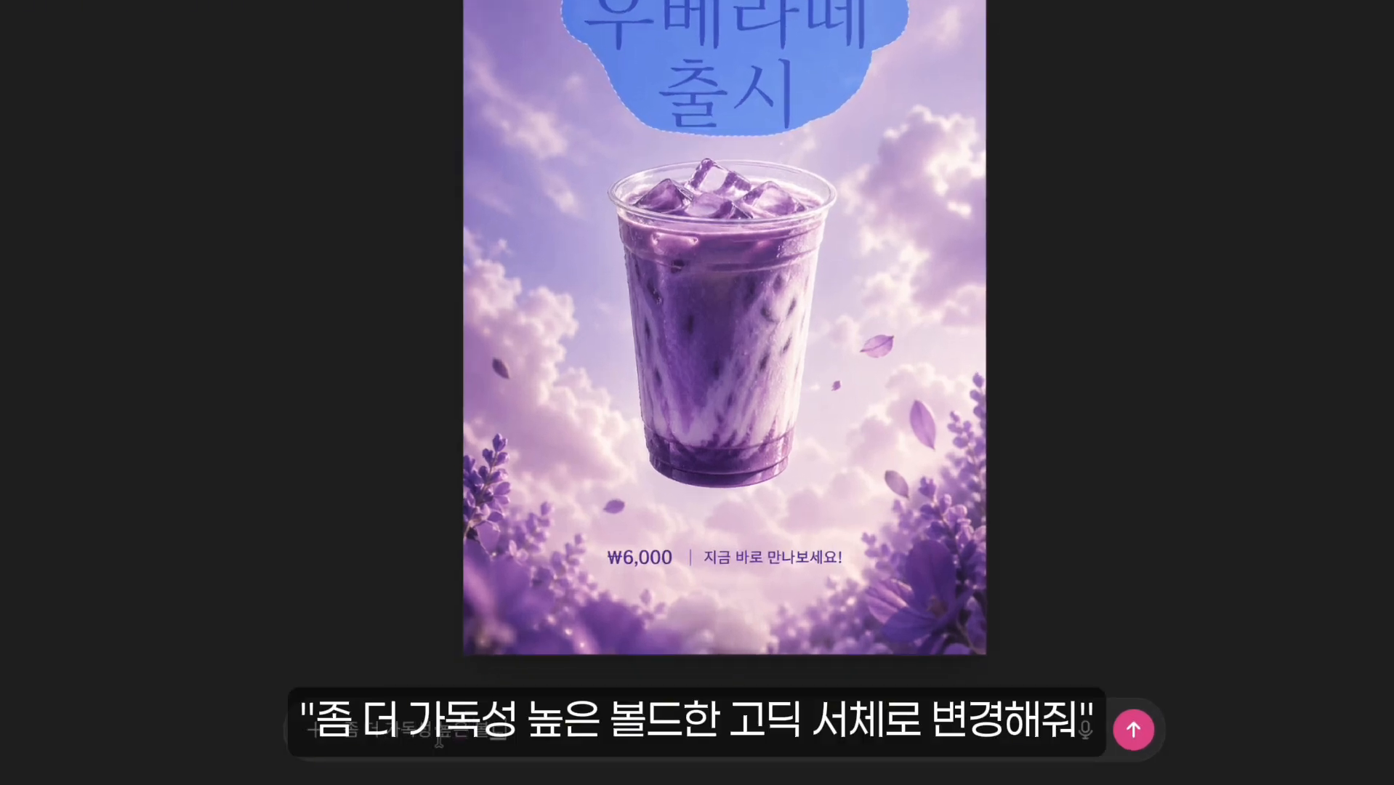
{"action": "type", "text": "체로 변경해줘"}
{"action": "key", "text": "Return"}
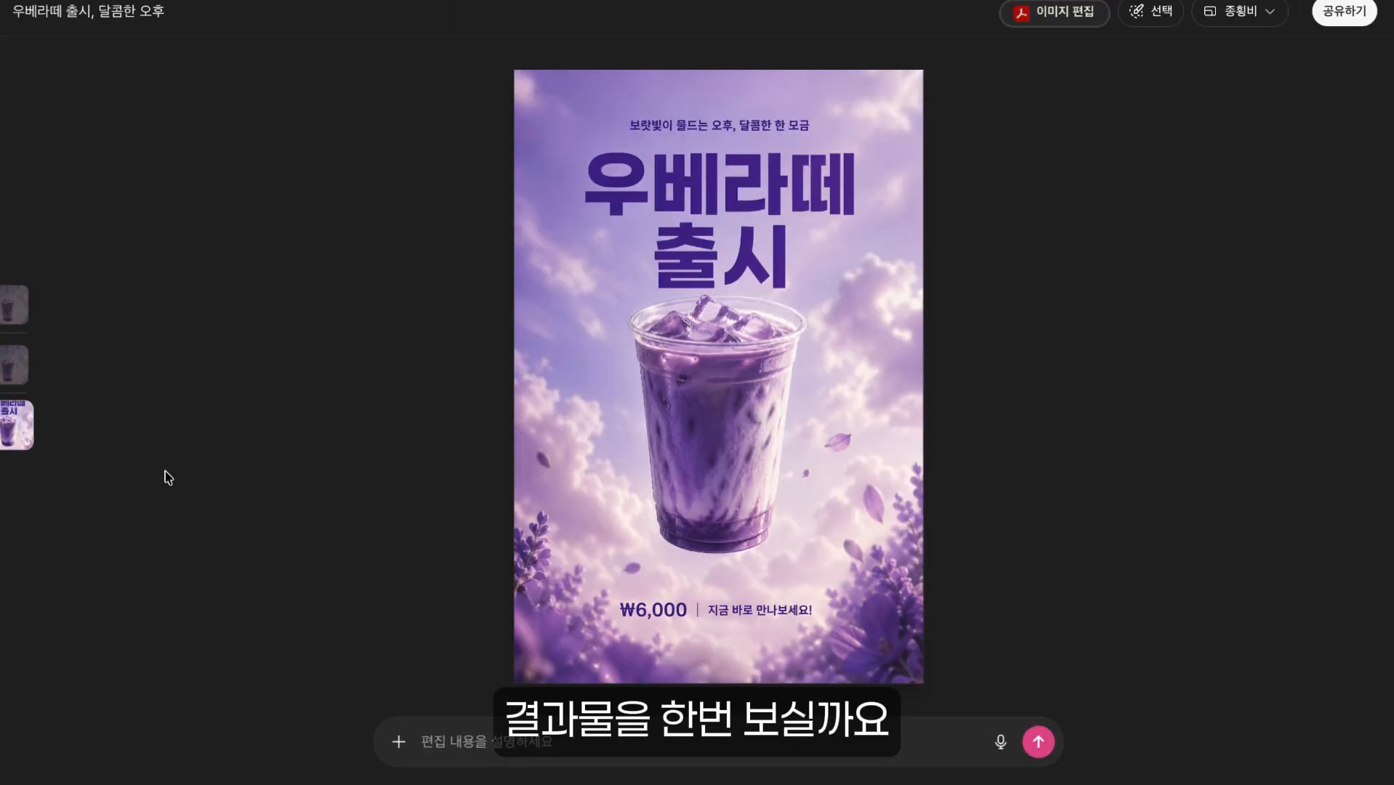
{"action": "left_click", "coordinate": [13, 364]}
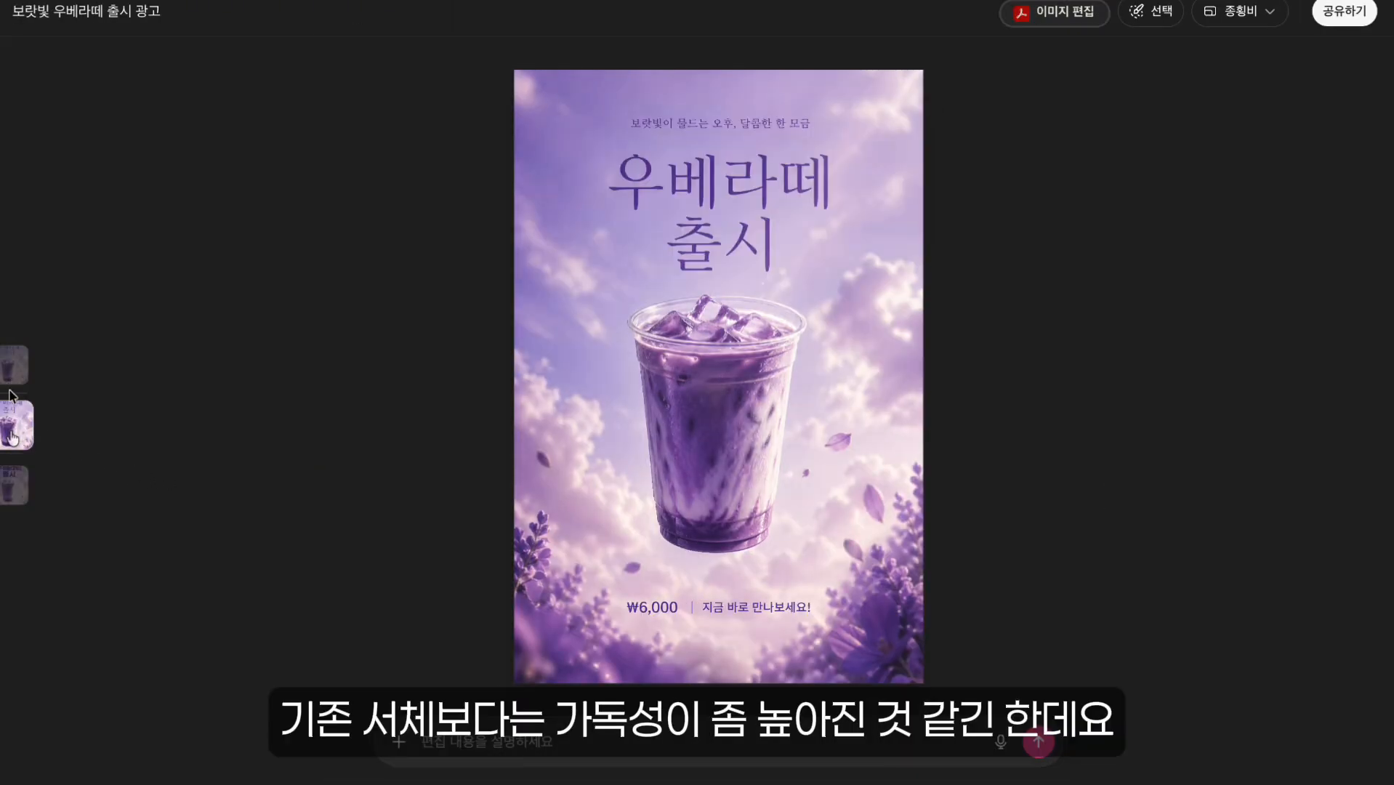
{"action": "left_click", "coordinate": [14, 481]}
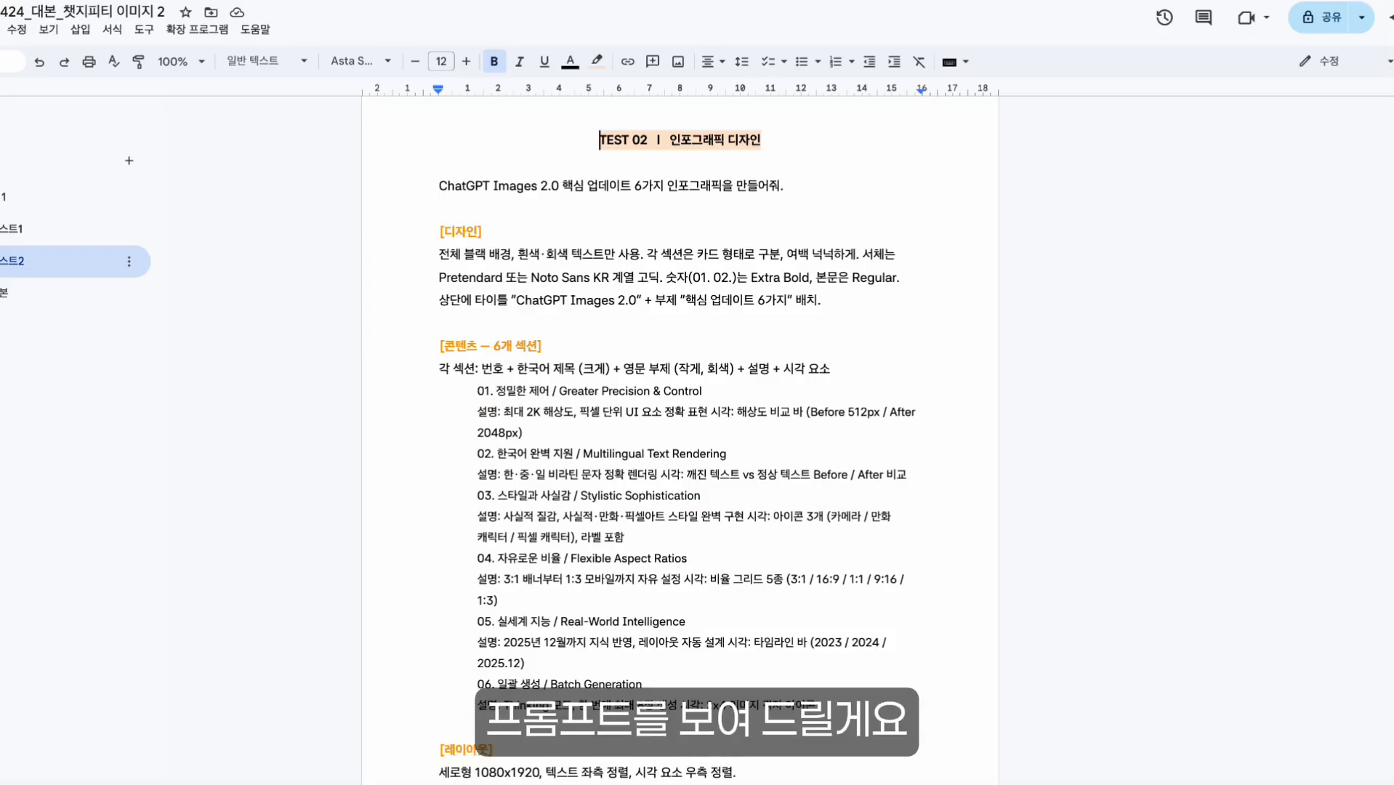
- In the Google Docs script, review the TEST 02 infographic prompt and copy it from the opening request through the layout section
{"action": "scroll", "coordinate": [419, 209], "scroll_direction": "down", "scroll_amount": 1}
{"action": "left_click_drag", "start_coordinate": [428, 213], "coordinate": [528, 213]}
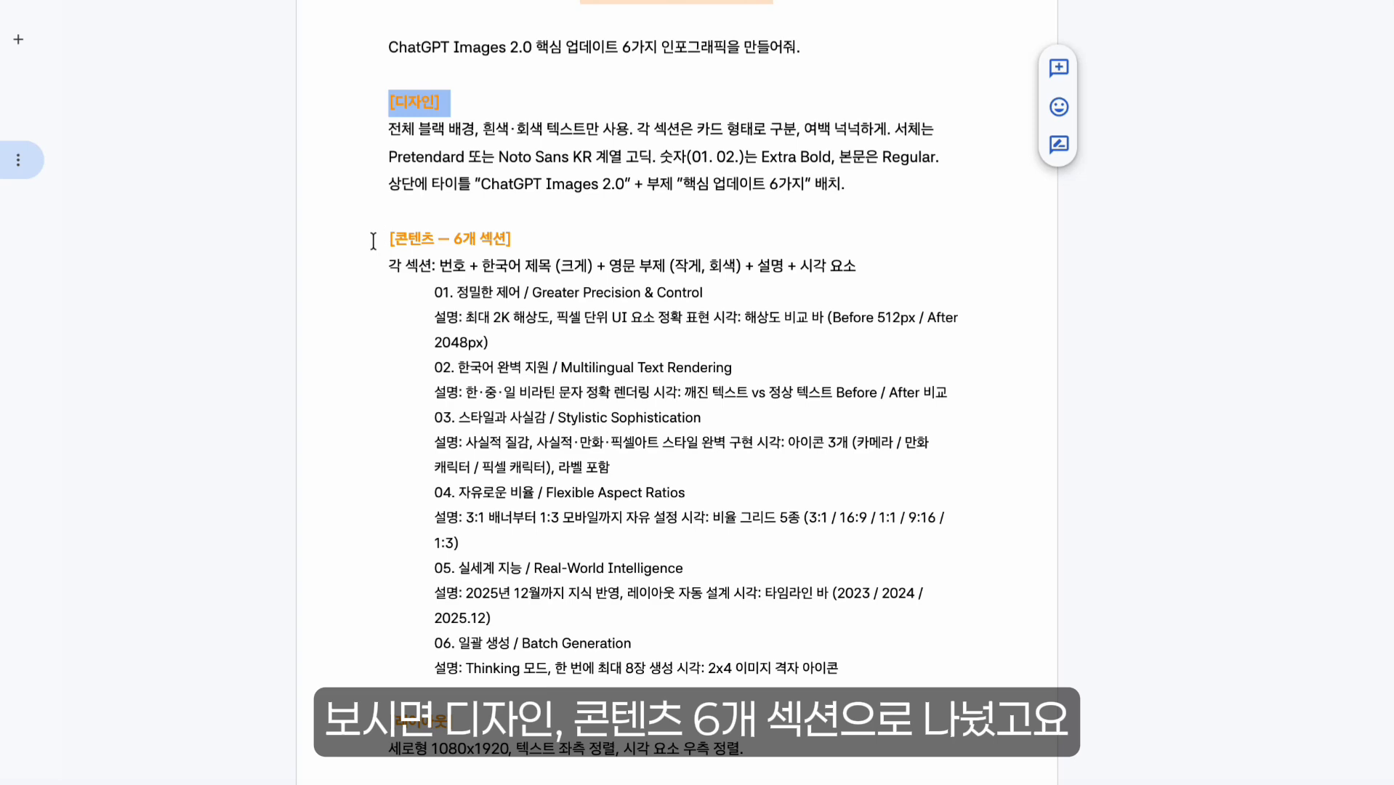
{"action": "left_click_drag", "start_coordinate": [388, 238], "coordinate": [553, 230]}
{"action": "left_click", "coordinate": [521, 292]}
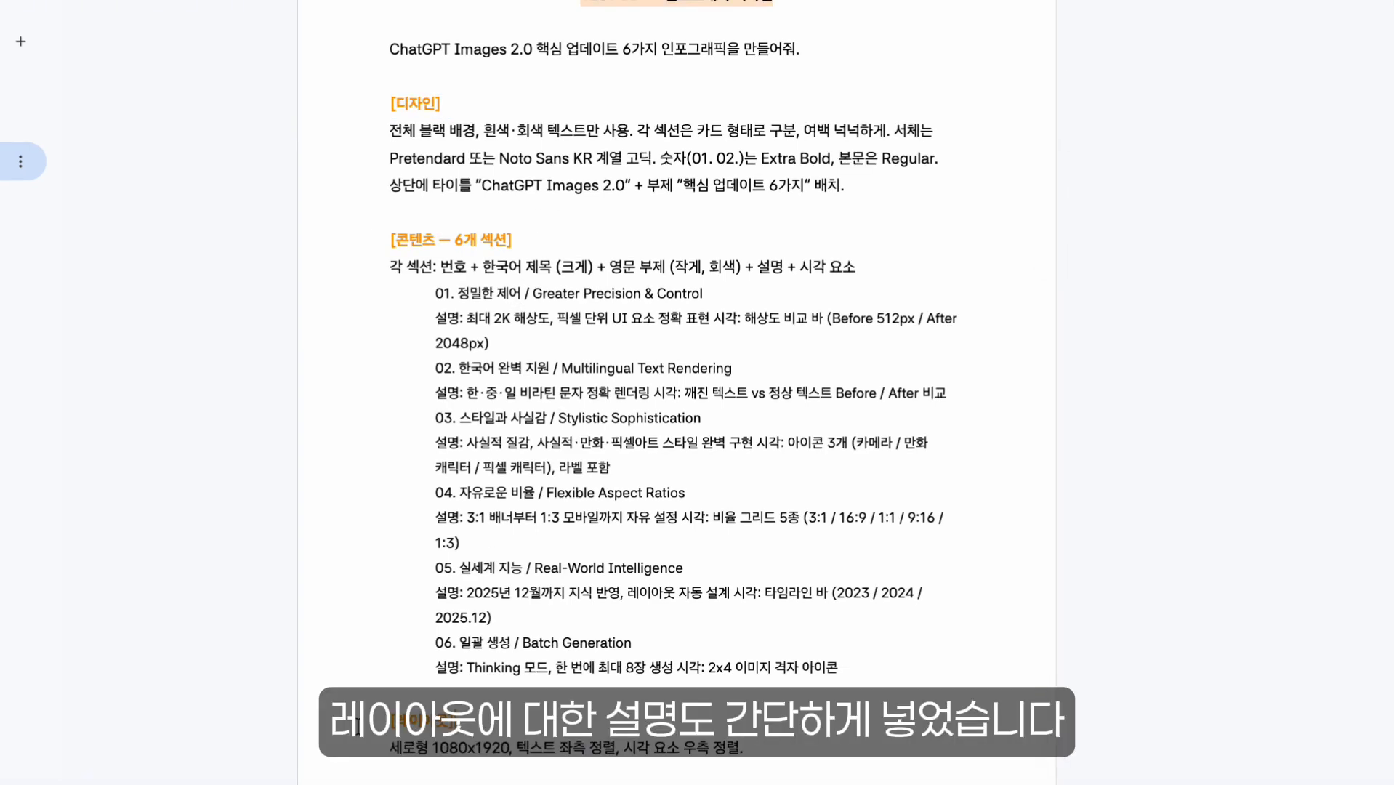
{"action": "left_click_drag", "start_coordinate": [389, 48], "coordinate": [694, 477]}
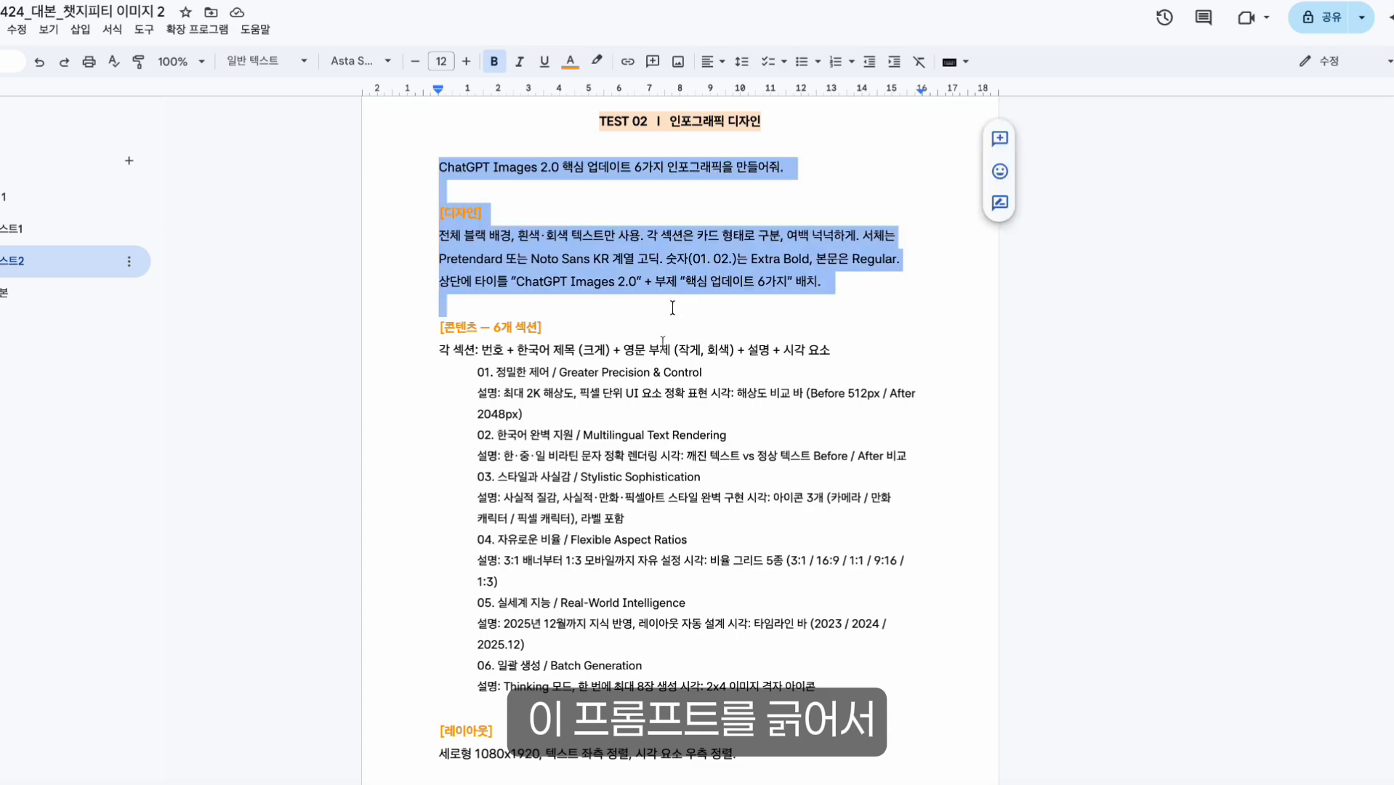
{"action": "left_click_drag", "start_coordinate": [692, 525], "coordinate": [738, 754]}
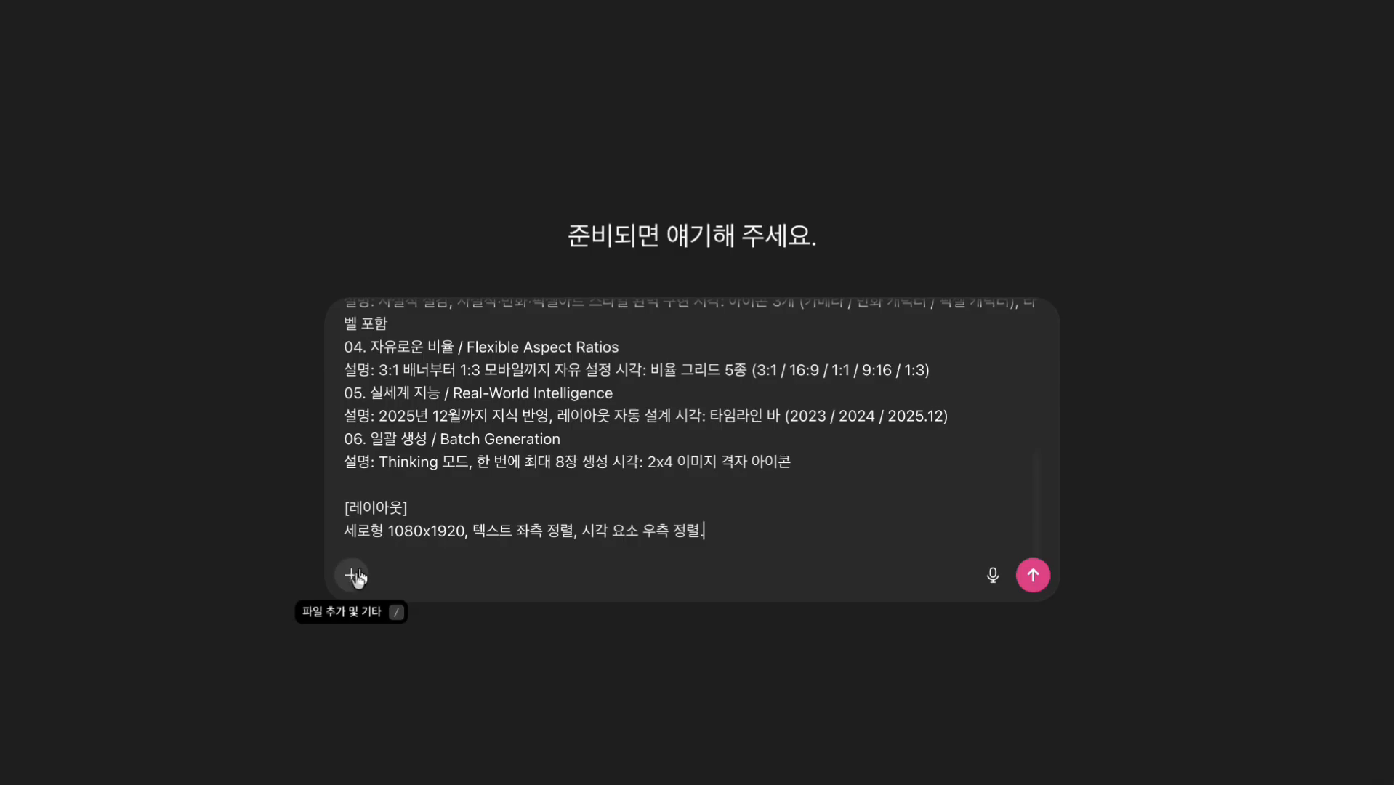
- In ChatGPT, turn on image creation for the pasted infographic prompt and submit it
{"action": "left_click", "coordinate": [353, 579]}
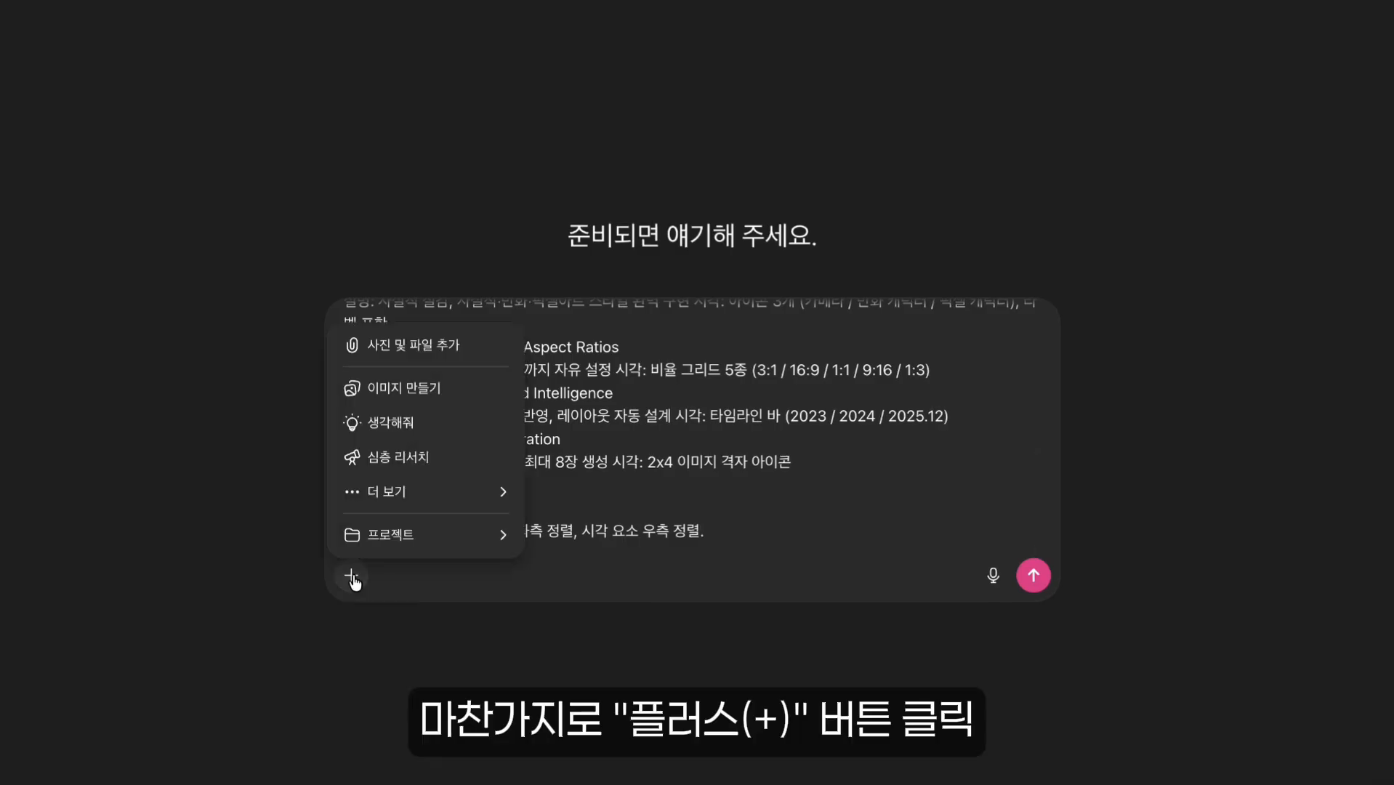
{"action": "left_click", "coordinate": [436, 396]}
{"action": "left_click", "coordinate": [1033, 575]}
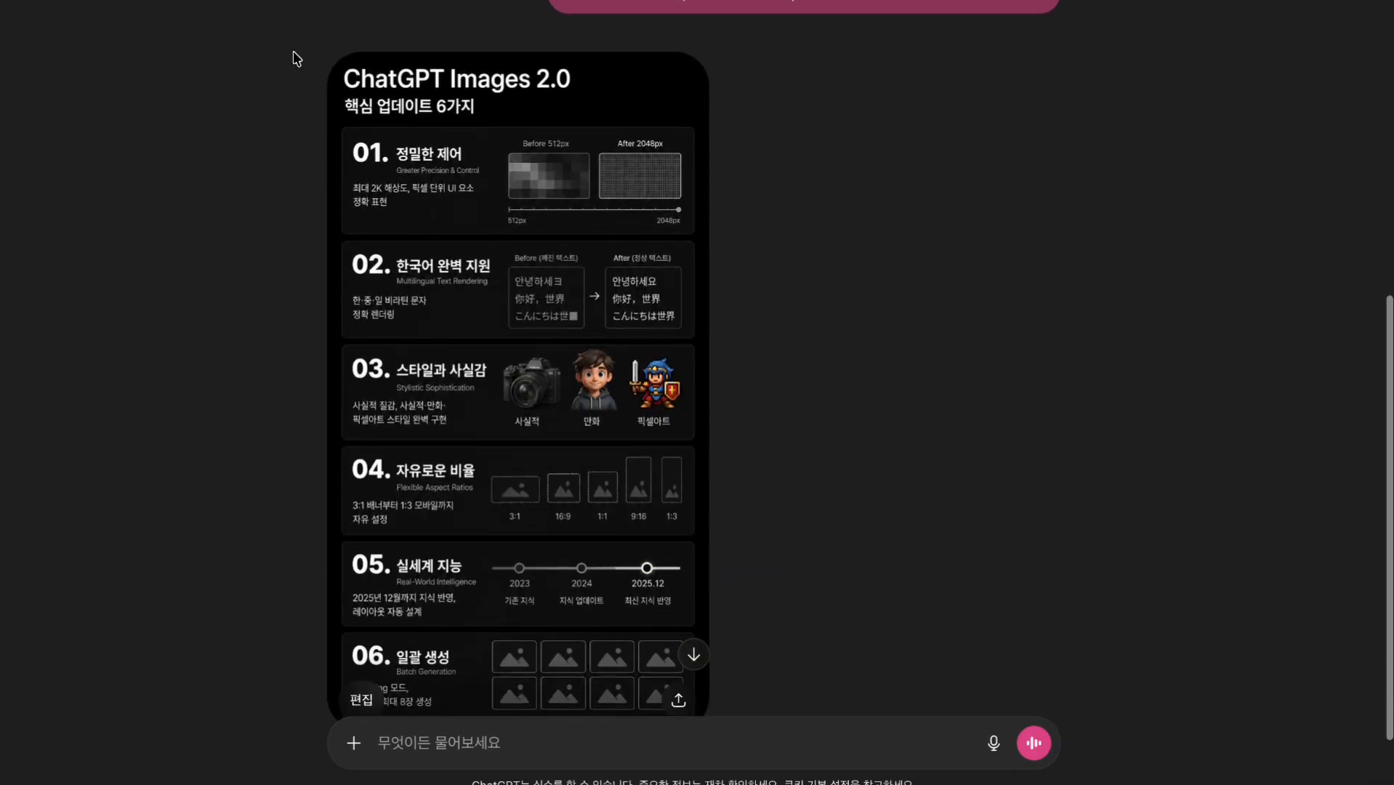
- Open the generated ChatGPT Images 2.0 infographic and submit the edit request "01 부터 06, 타이틀의 색상을 밝은 노랑색으로 바꿔줘"
{"action": "scroll", "coordinate": [293, 51], "scroll_direction": "down", "scroll_amount": 1}
{"action": "left_click", "coordinate": [457, 121]}
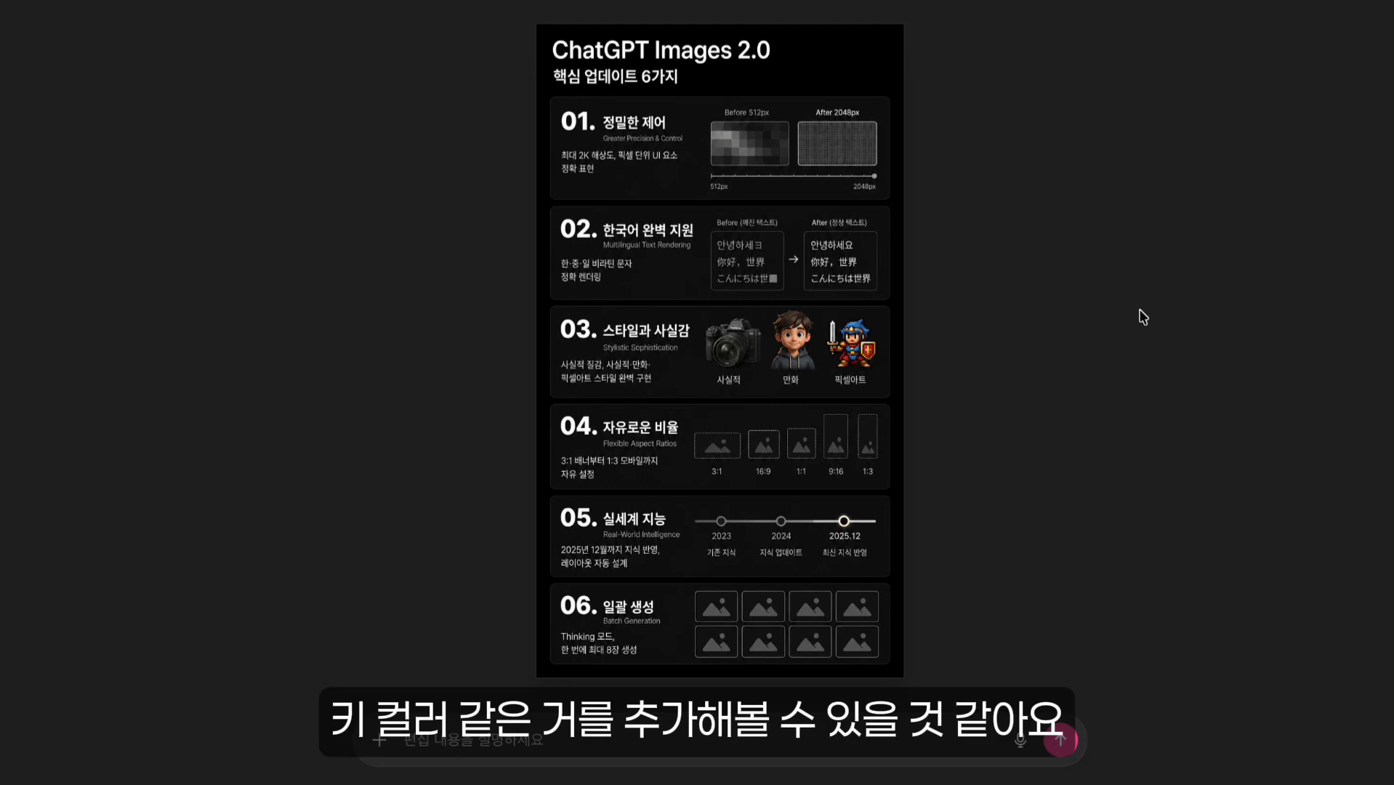
{"action": "left_click", "coordinate": [517, 742]}
{"action": "type", "text": "01 부터 0"}
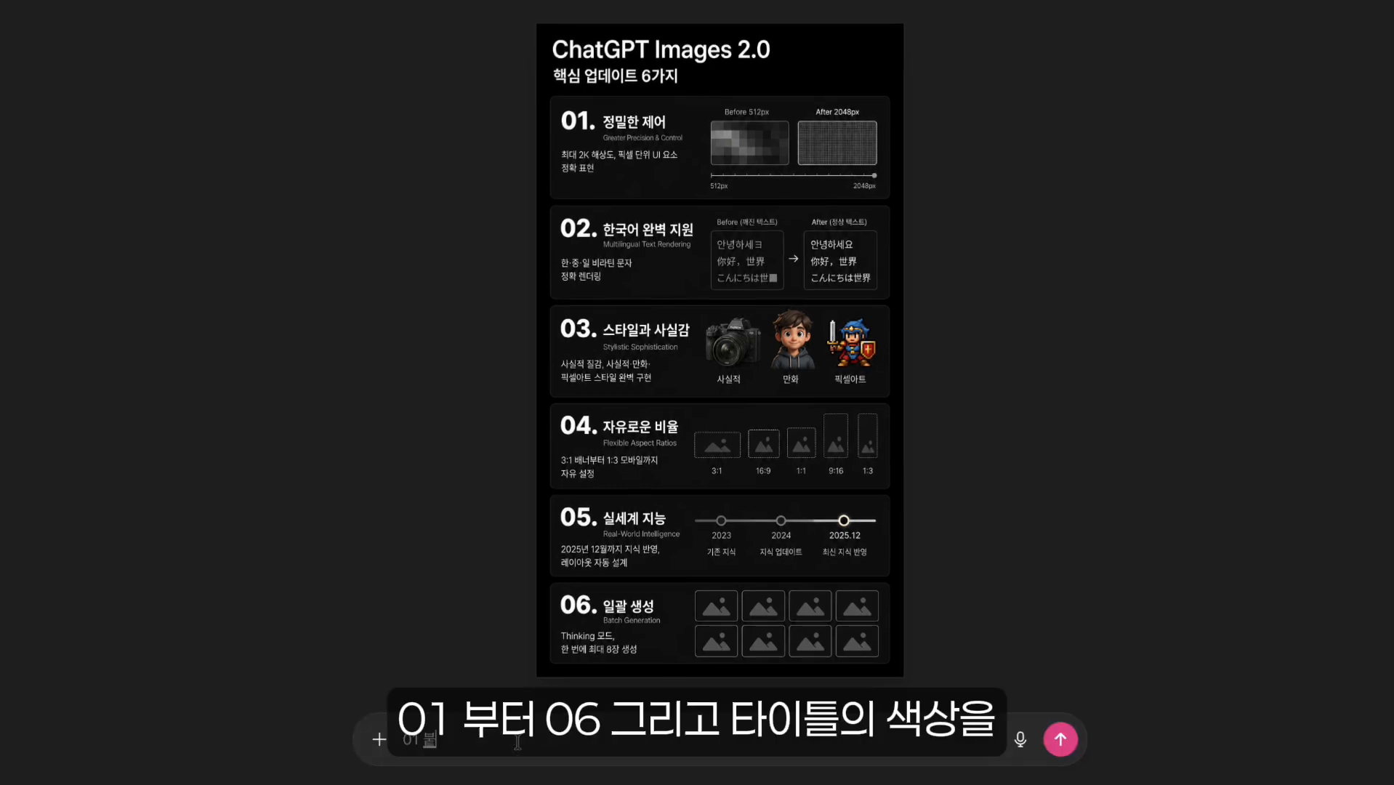
{"action": "type", "text": "6, 타이틀의 색상을 밝은 노랑"}
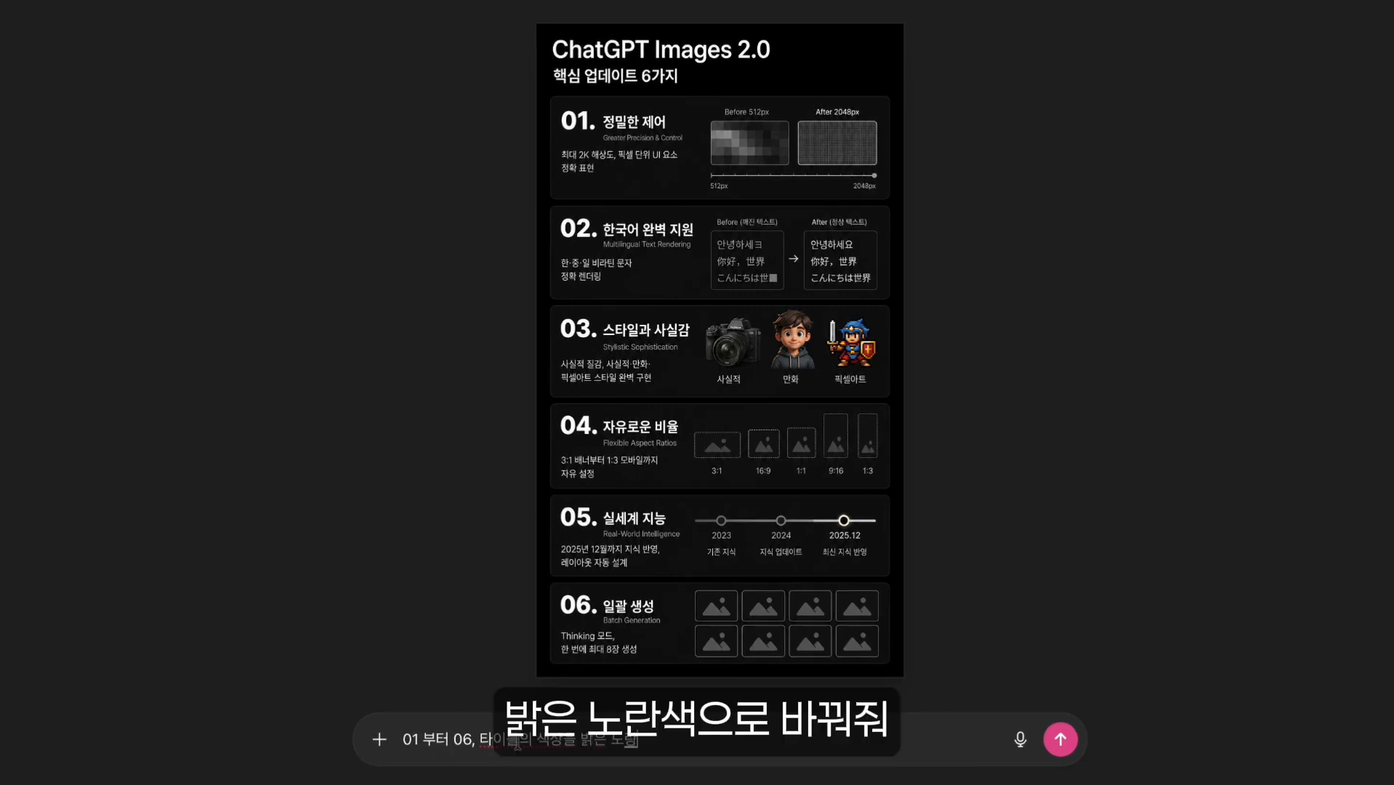
{"action": "type", "text": "색으로 바꿔줘"}
{"action": "key", "text": "Return"}
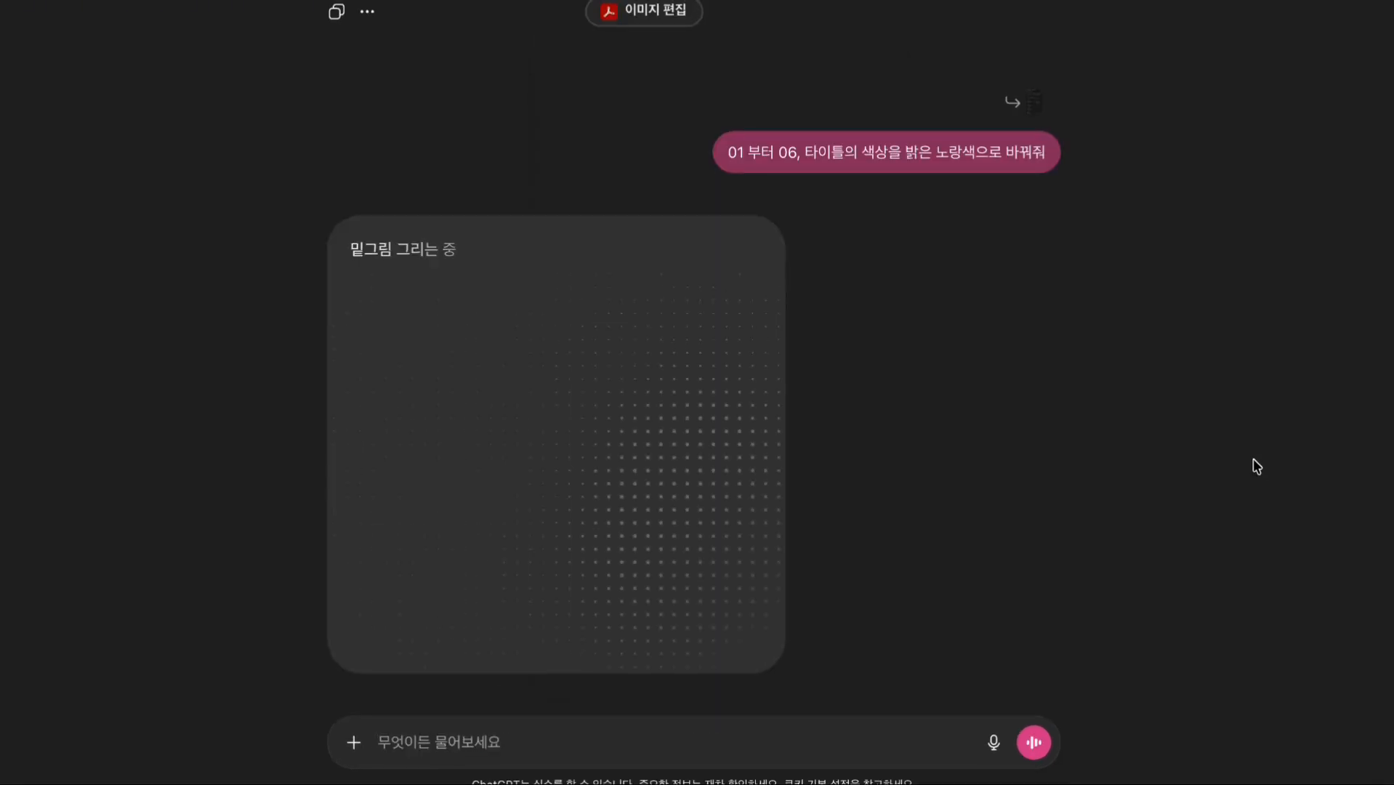